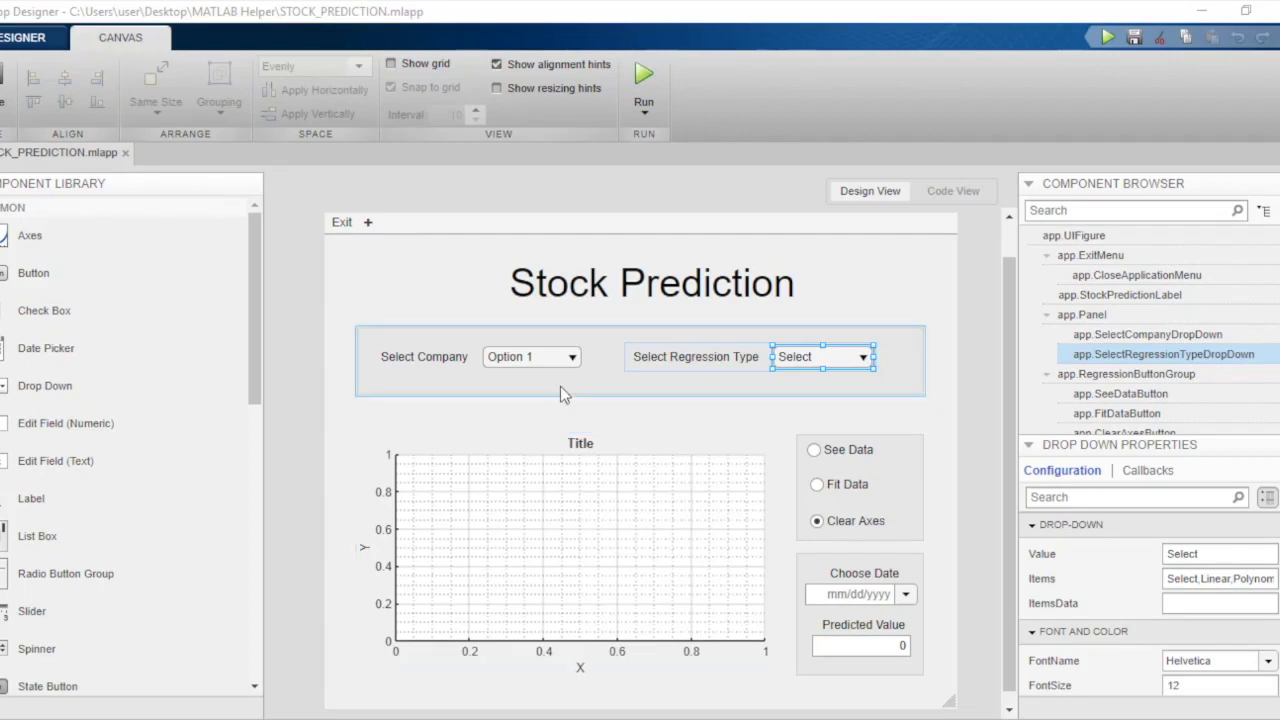
- Select the Select Company dropdown and its label to show their properties in the inspector
left_click(507, 362)
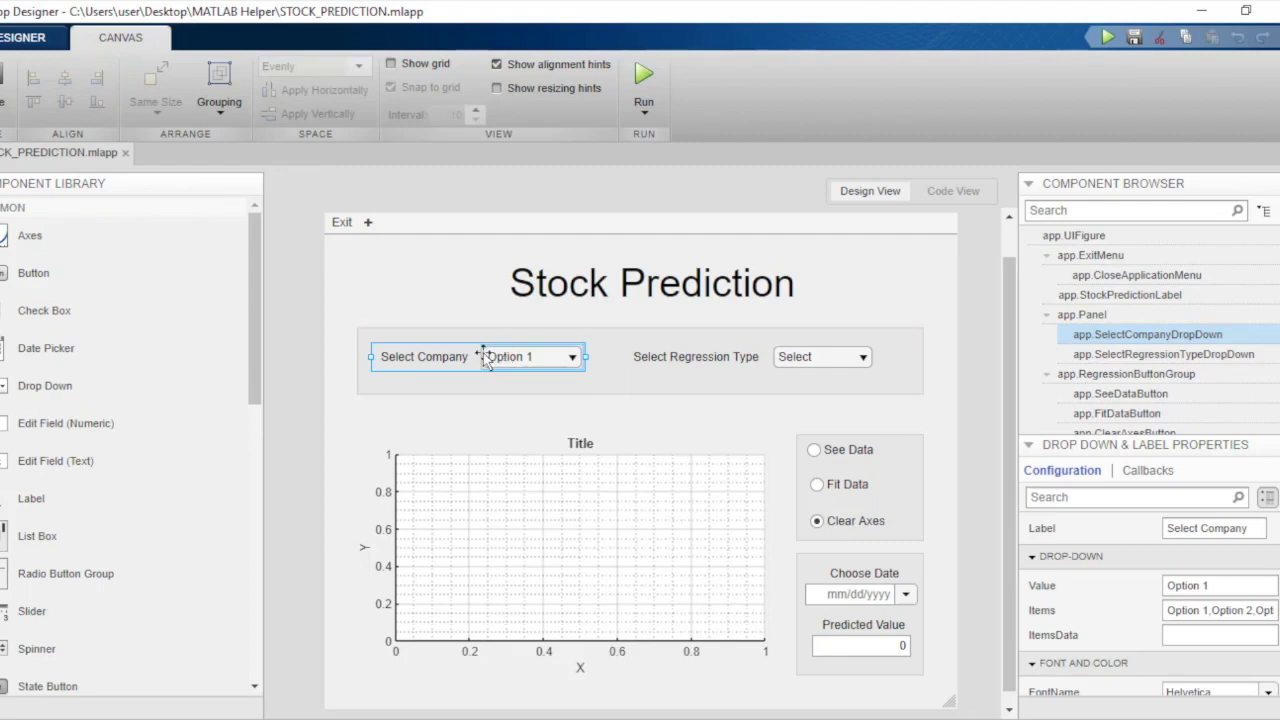
left_click(485, 360)
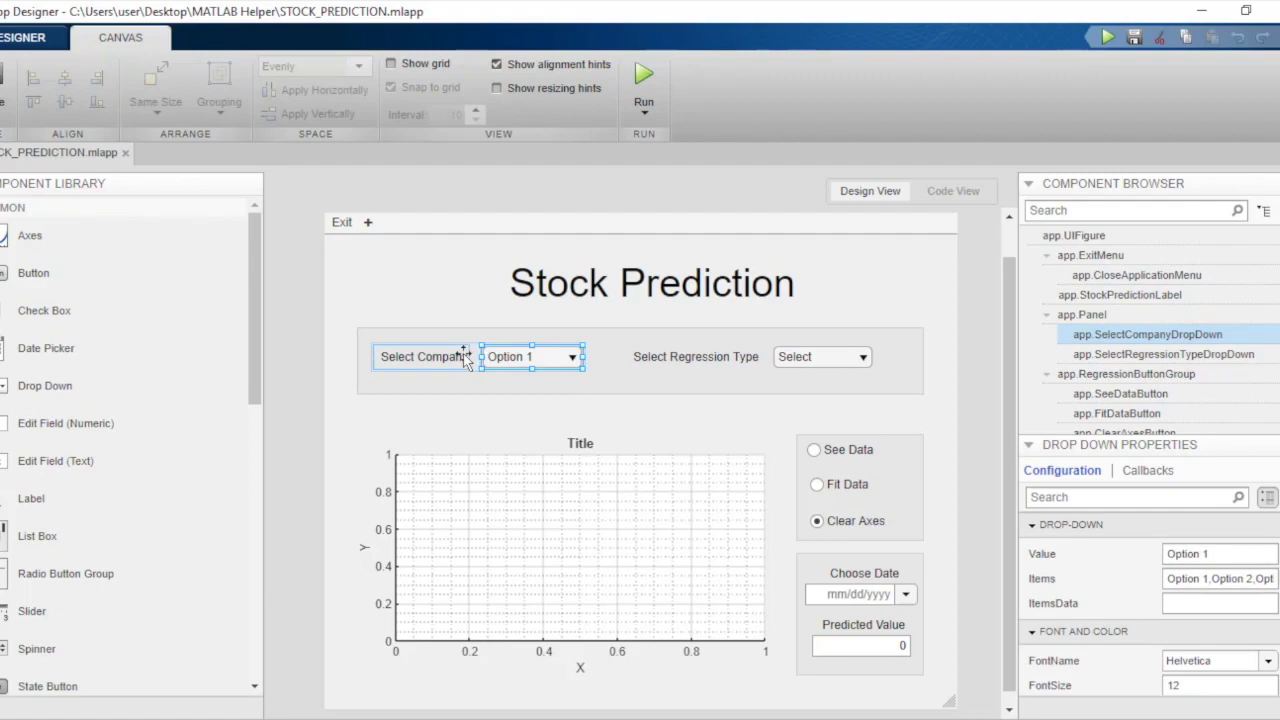
- Compare the Select Company label settings, then expand the Regression Type list (Select, Linear, Polynomial, Non-Linear)
left_click(463, 357)
left_click(567, 364)
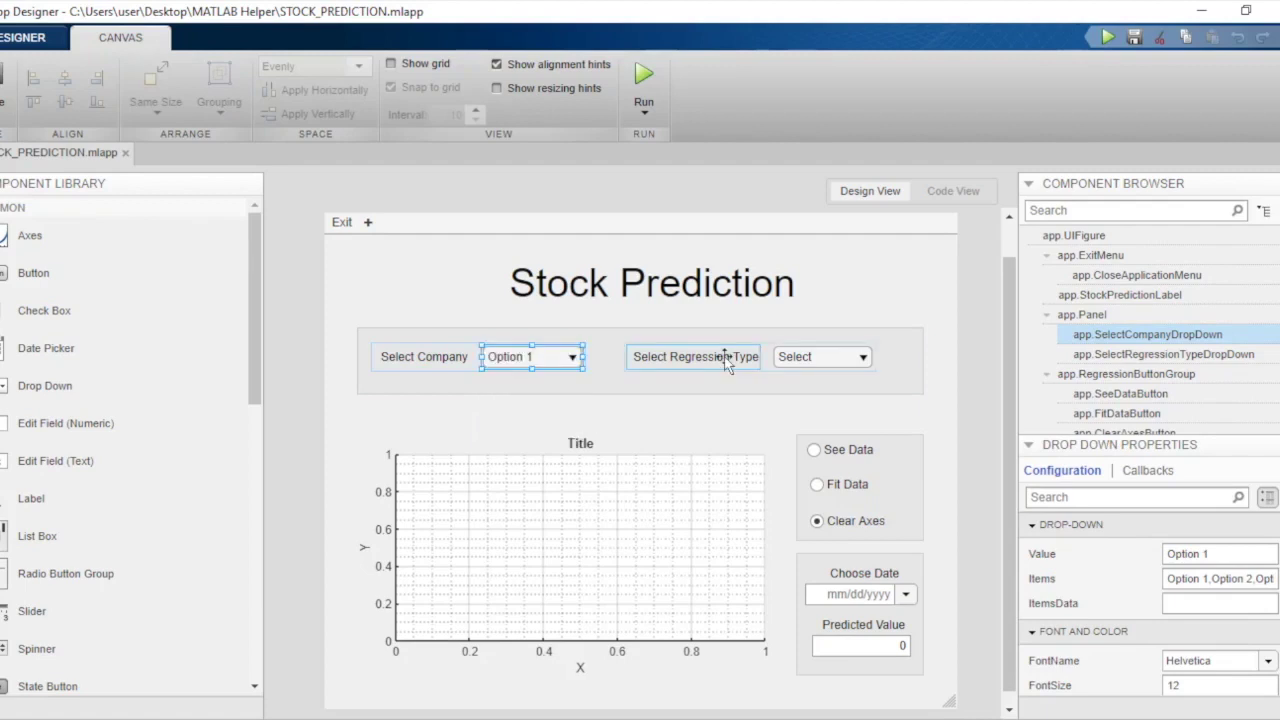
left_click(772, 358)
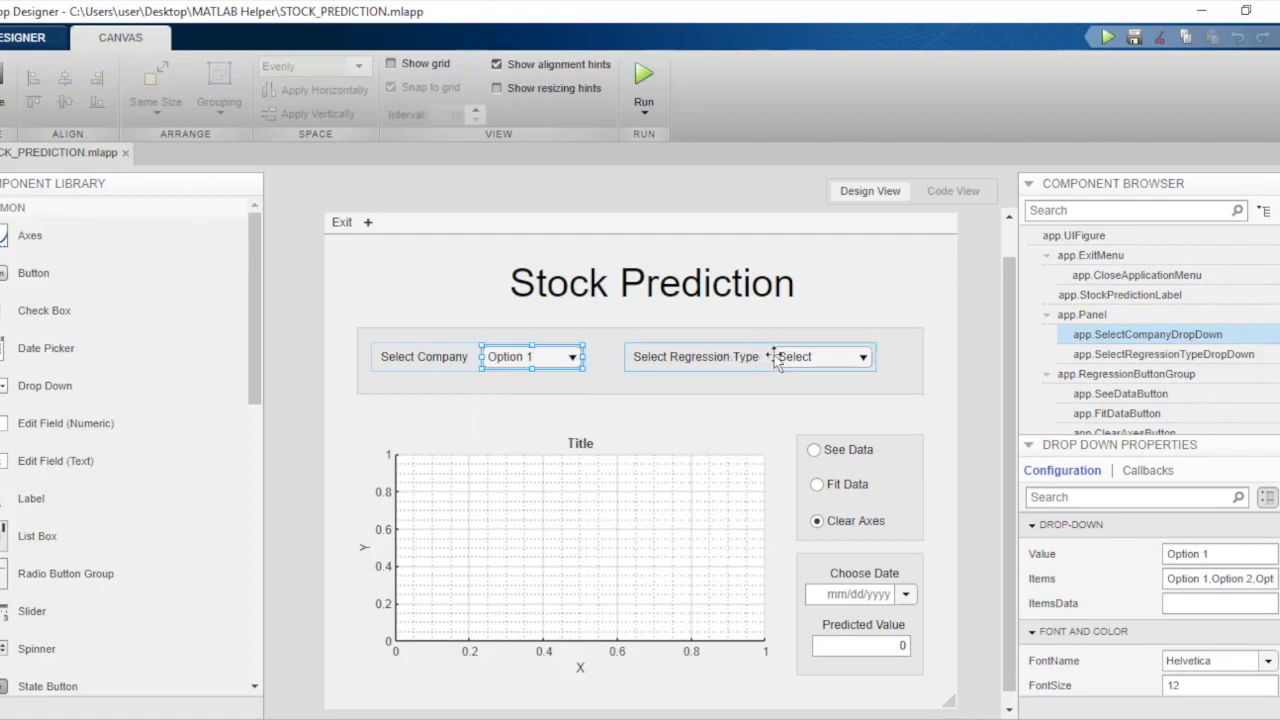
left_click(784, 360)
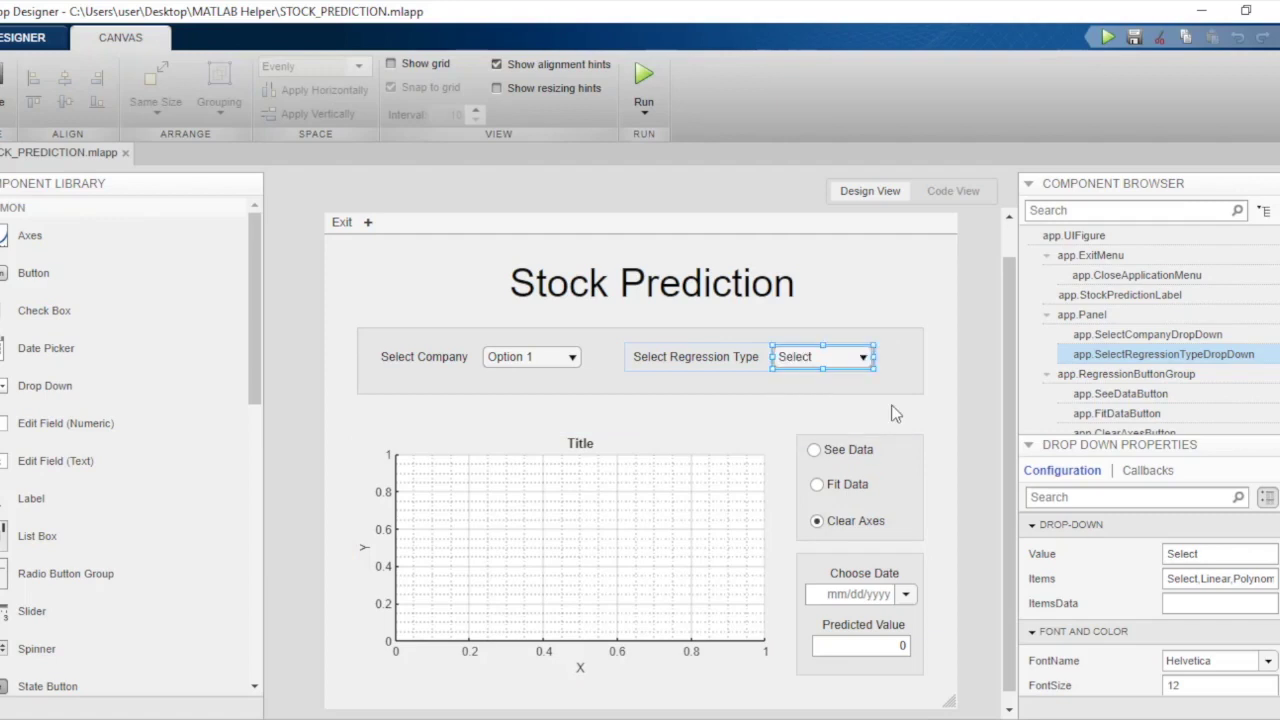
mouse_move(822, 357)
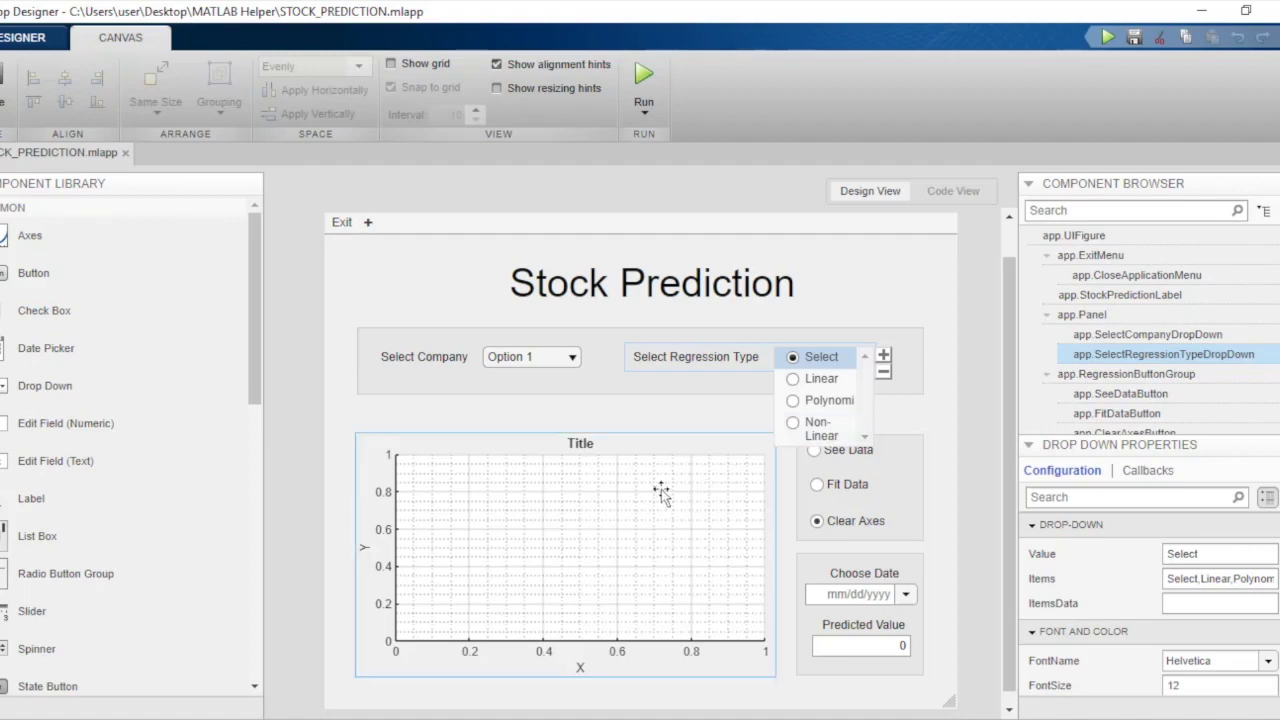
- Collapse the regression list and select the untitled, line-bordered panel holding both dropdowns
left_click(894, 346)
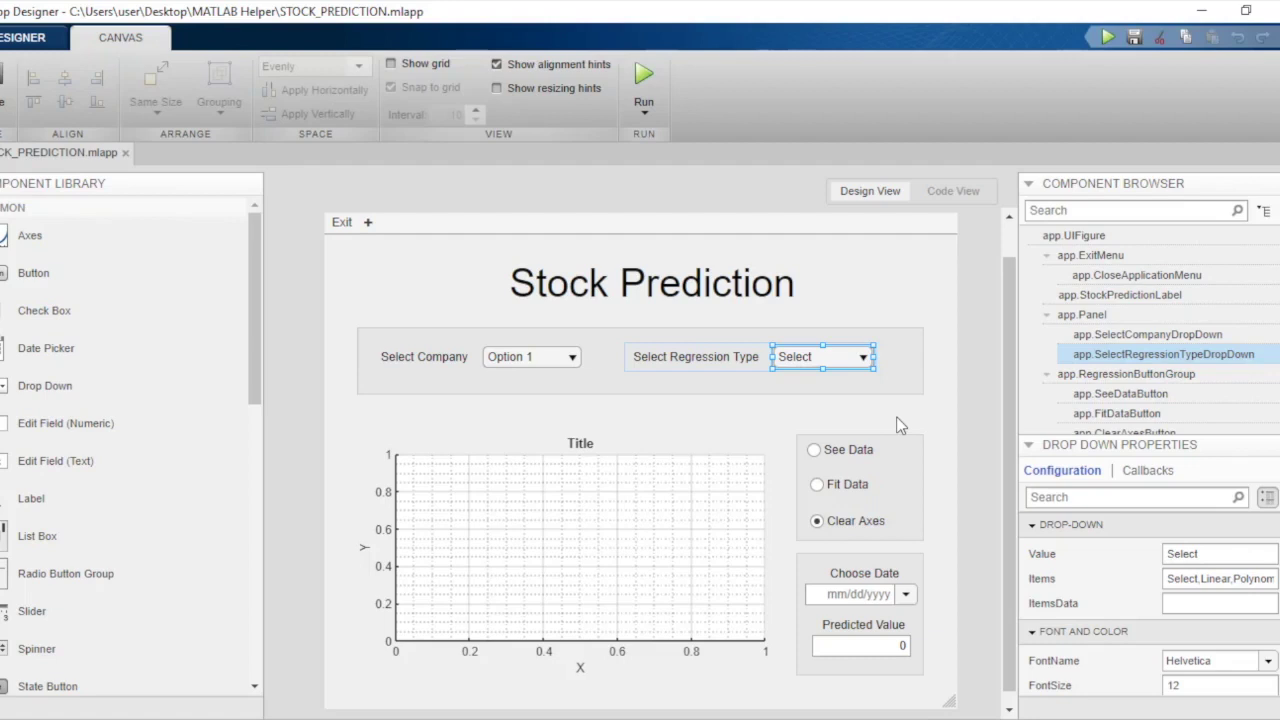
left_click(770, 390)
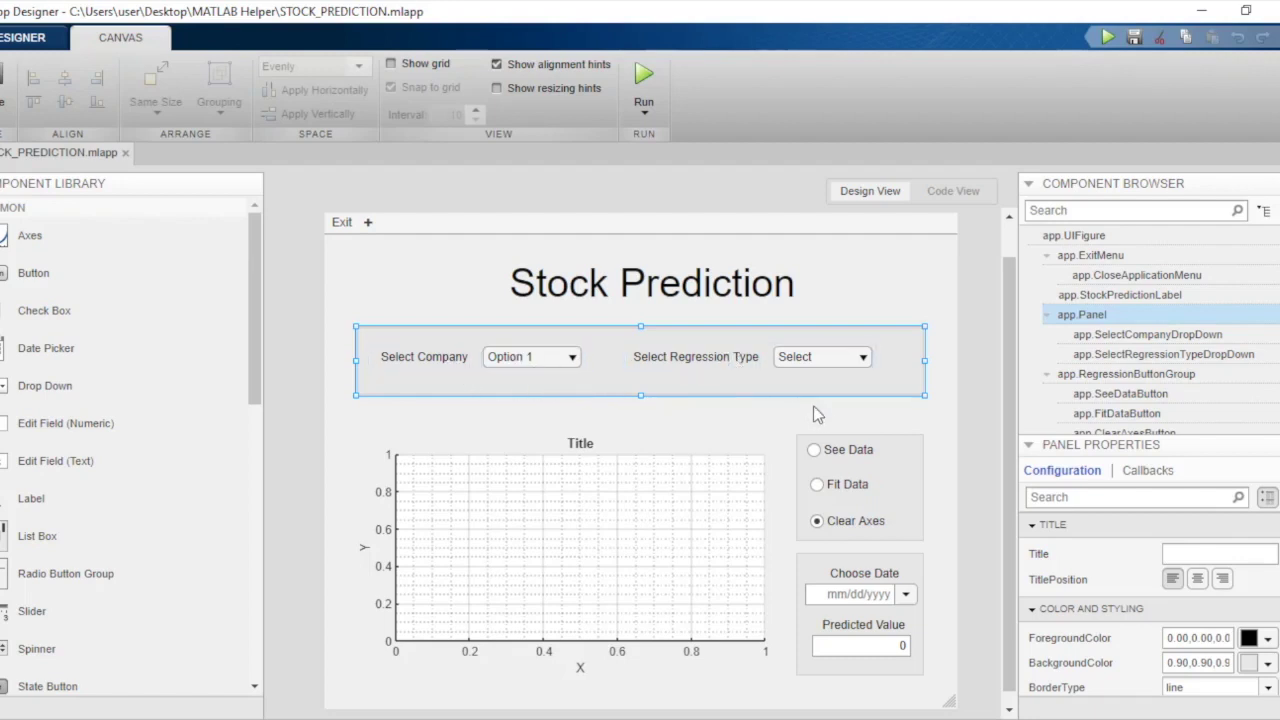
- Select the radio button group, then its See Data and Fit Data options to review their properties
left_click(896, 453)
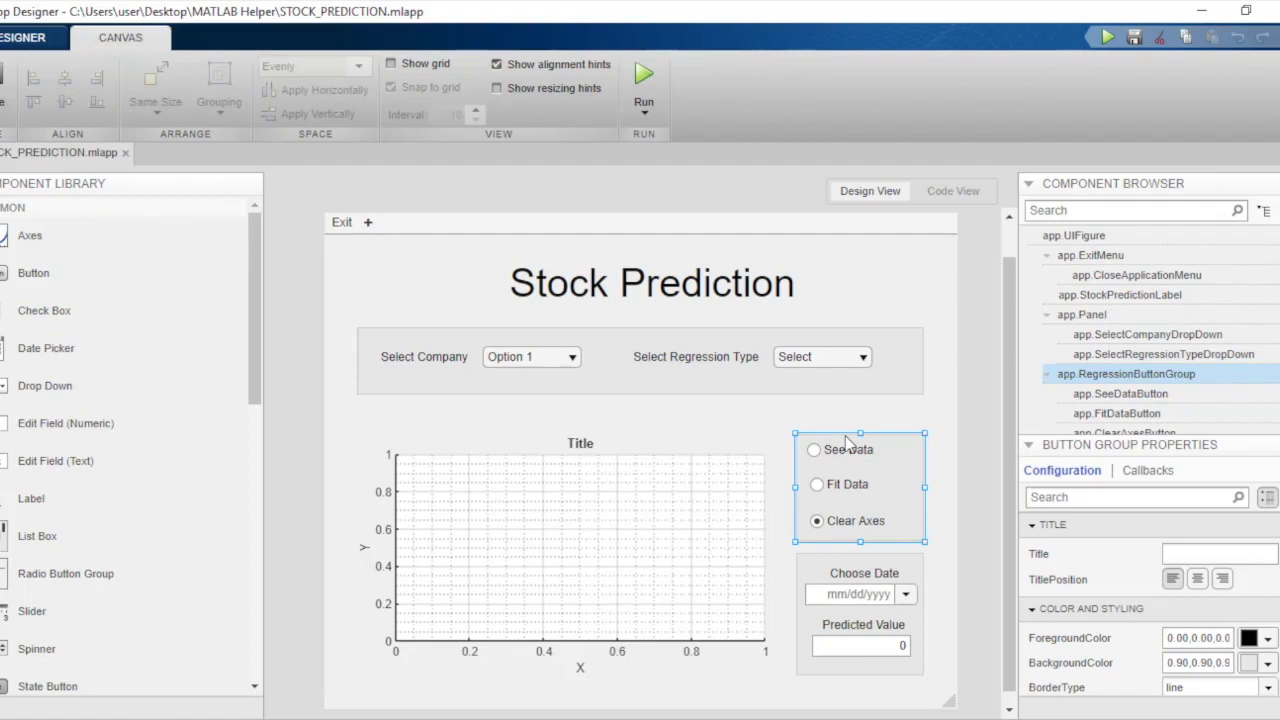
left_click(867, 460)
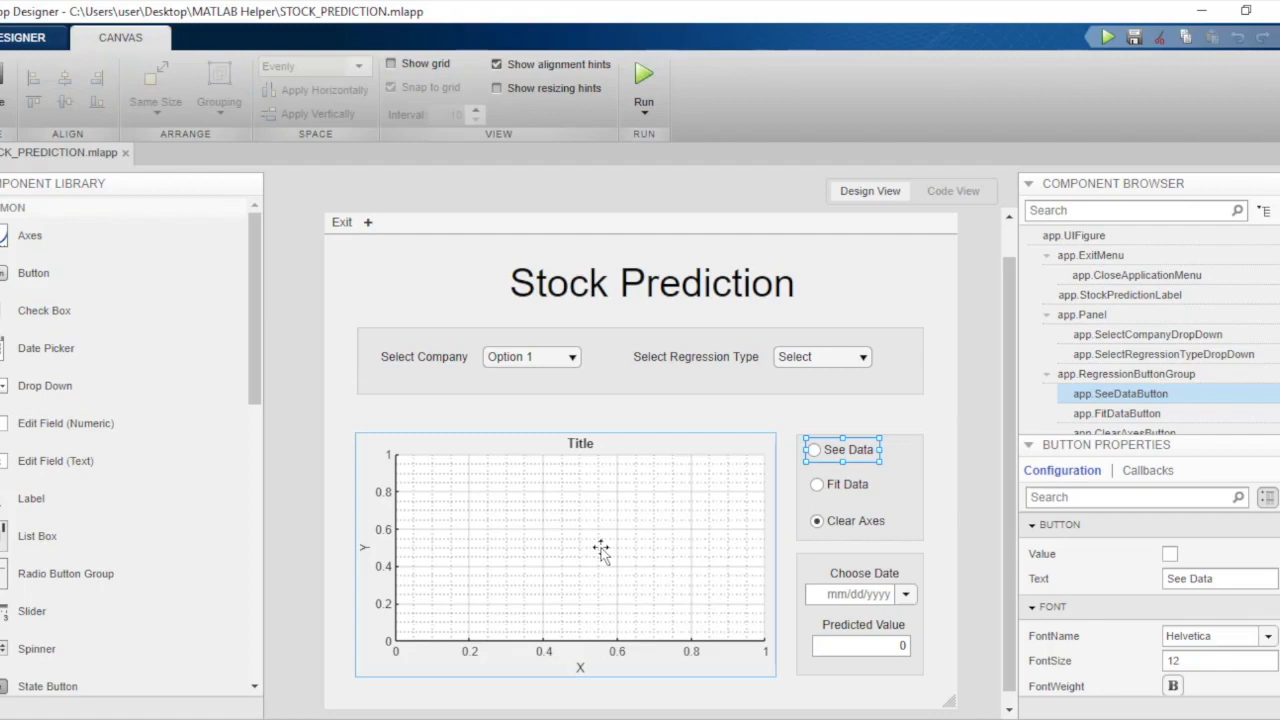
left_click(864, 488)
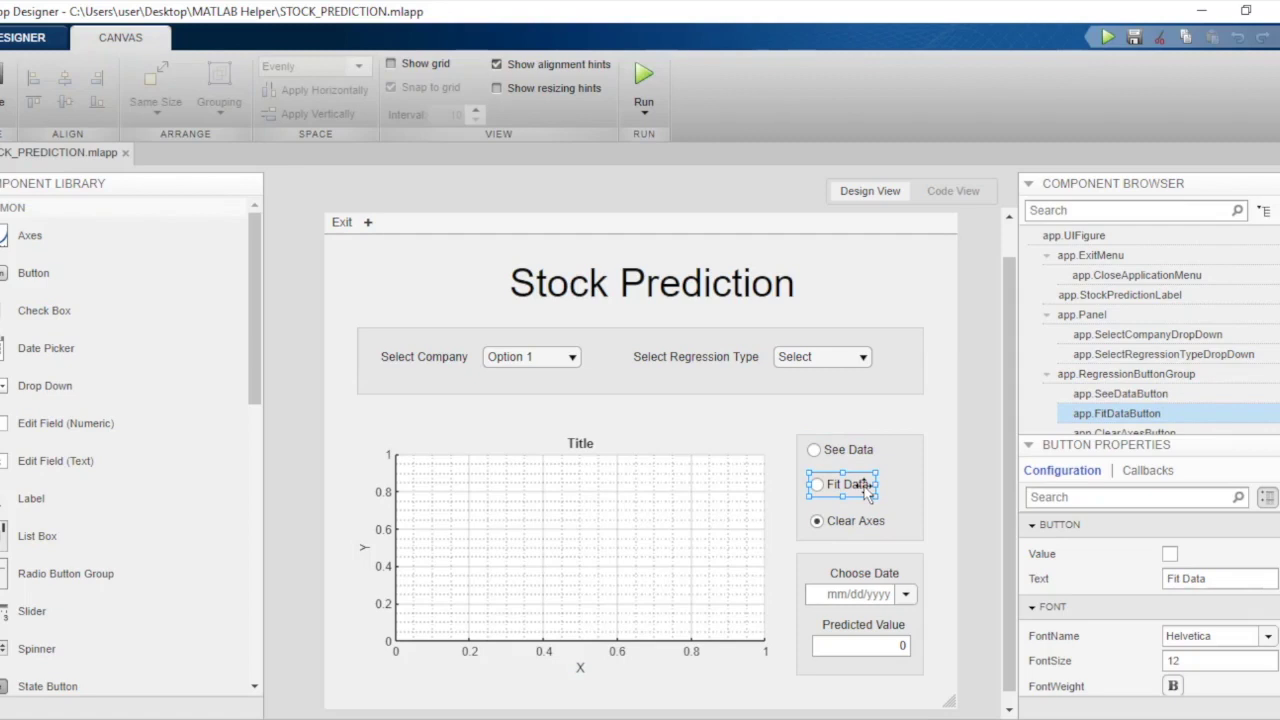
- Recheck the regression choices and Fit Data, then inspect Clear Axes, selected by default
left_click(823, 360)
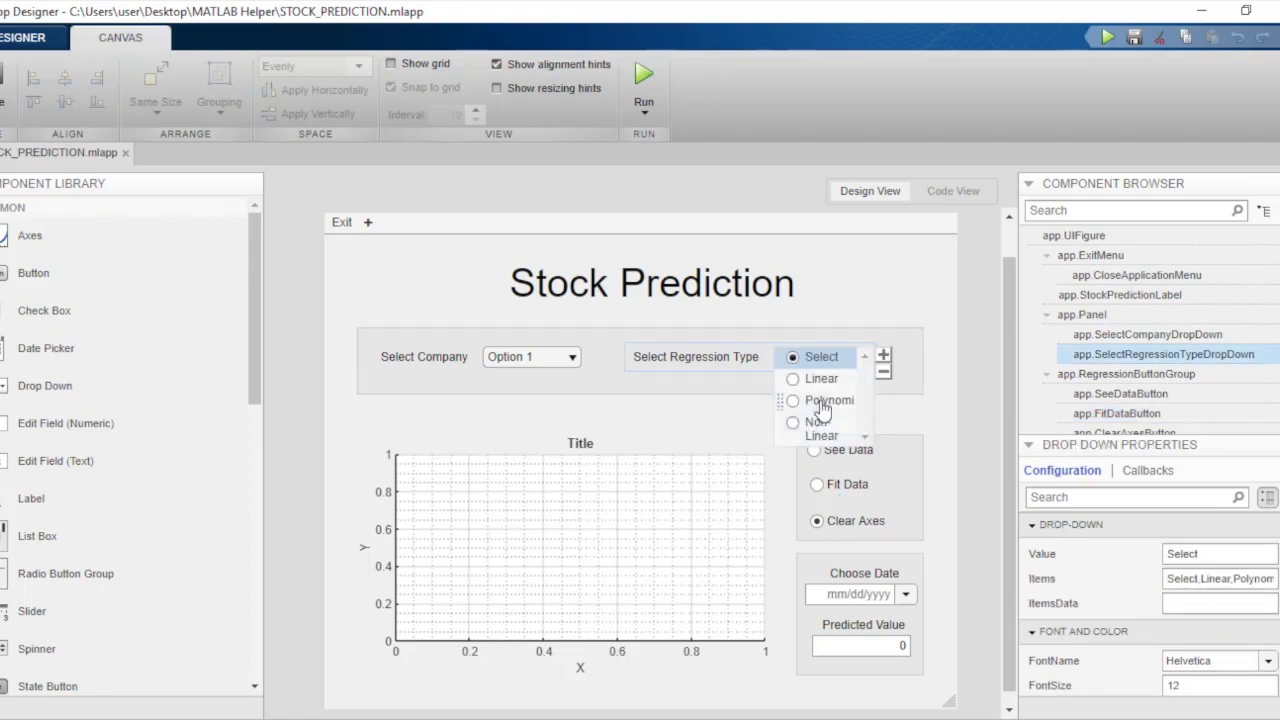
key("Escape")
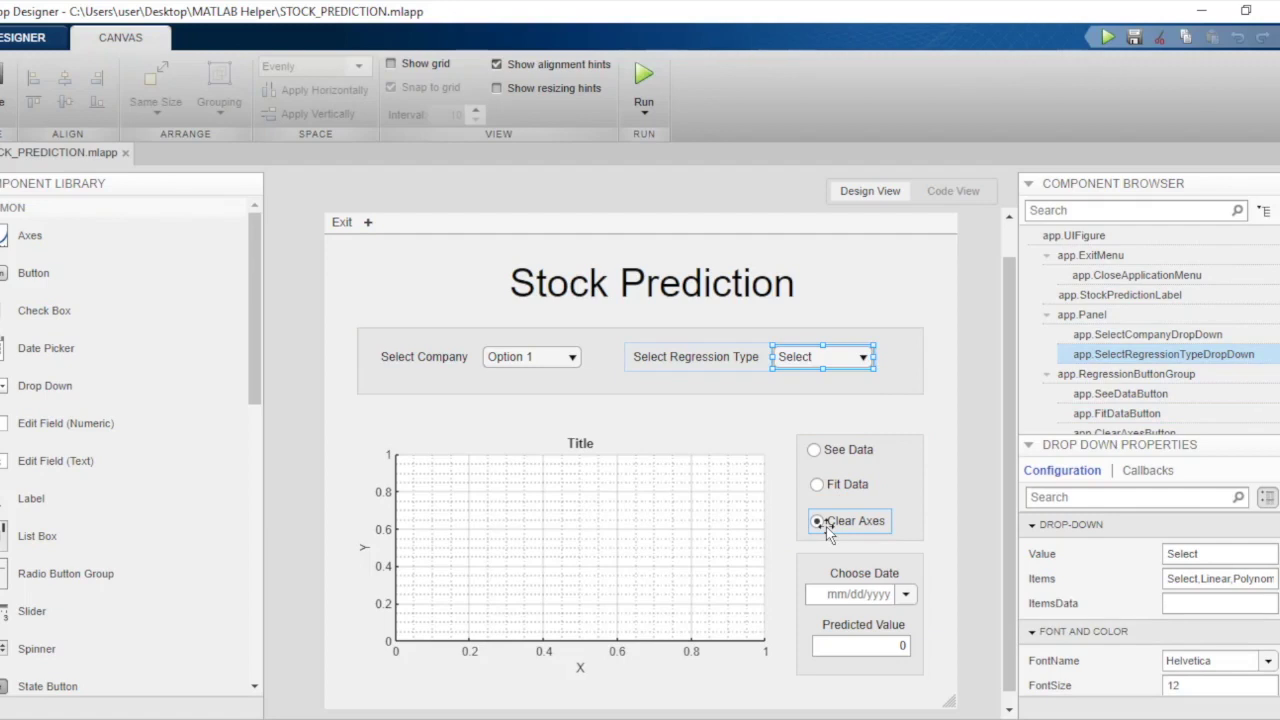
left_click(847, 488)
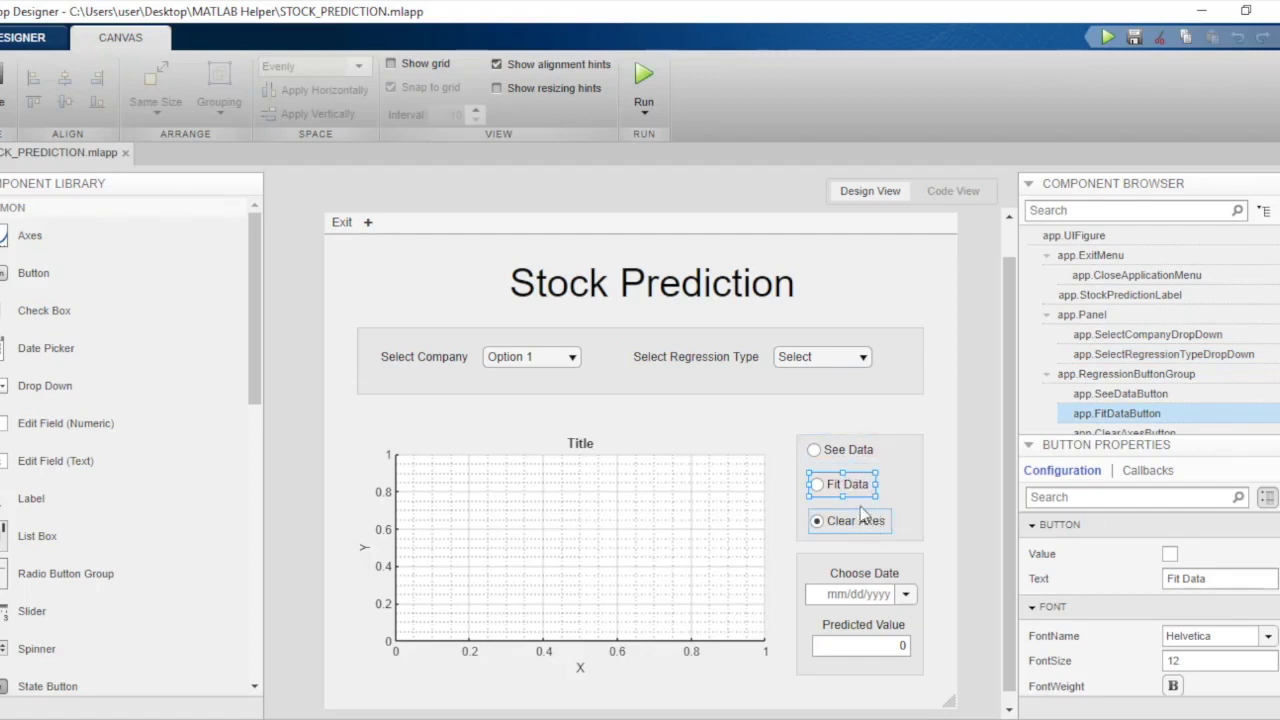
left_click(1122, 430)
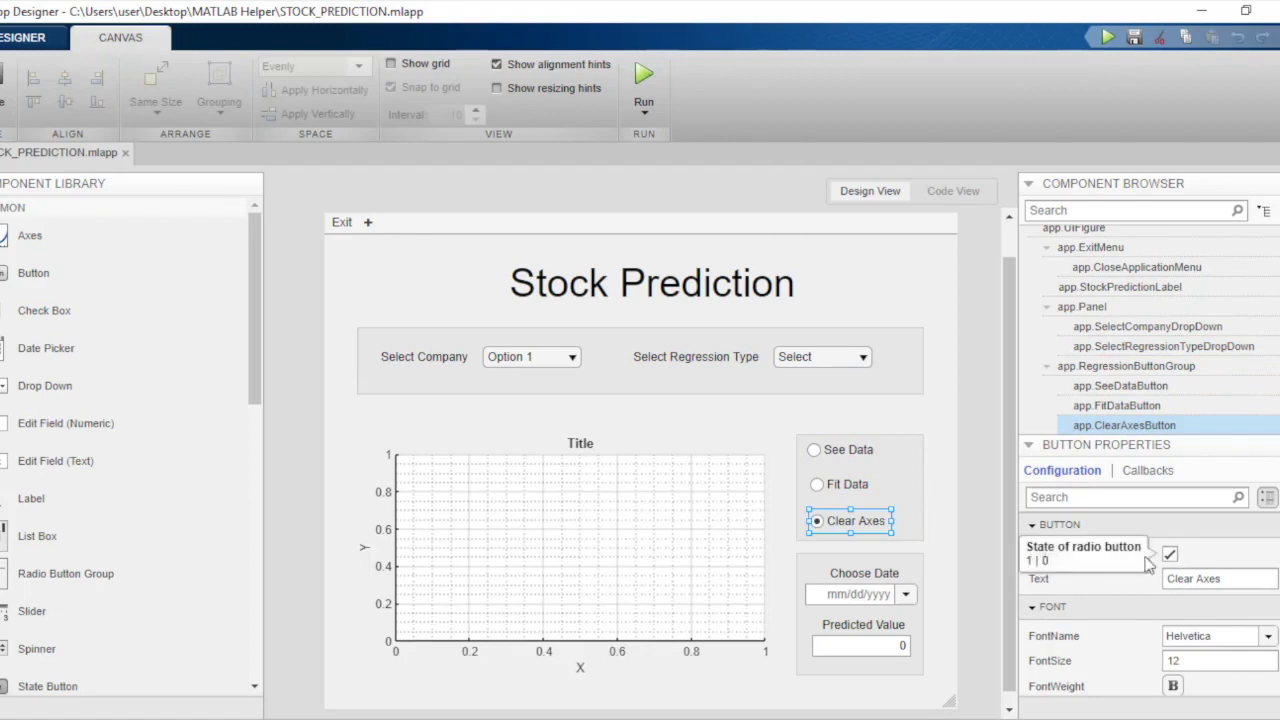
scroll(918, 525, "down", 1)
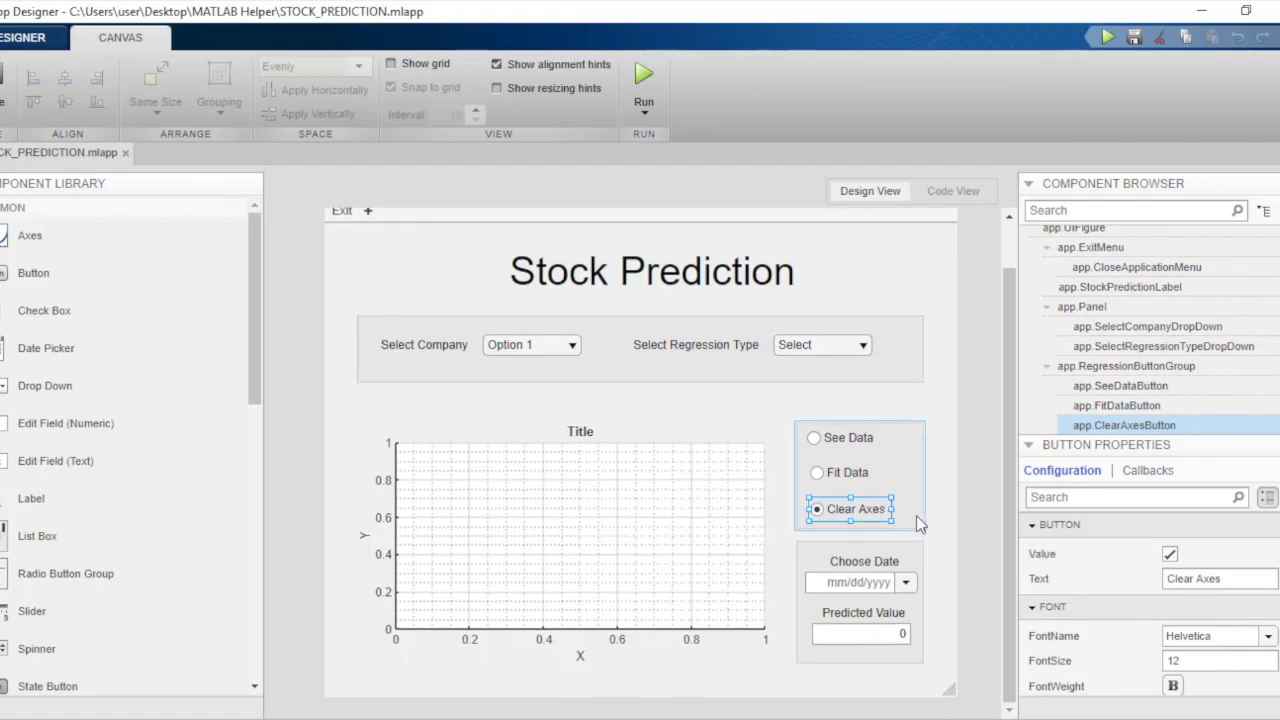
- Inspect the date panel, the Predicted Value field (value 0, format %11.4g), and the plot axes
left_click(911, 555)
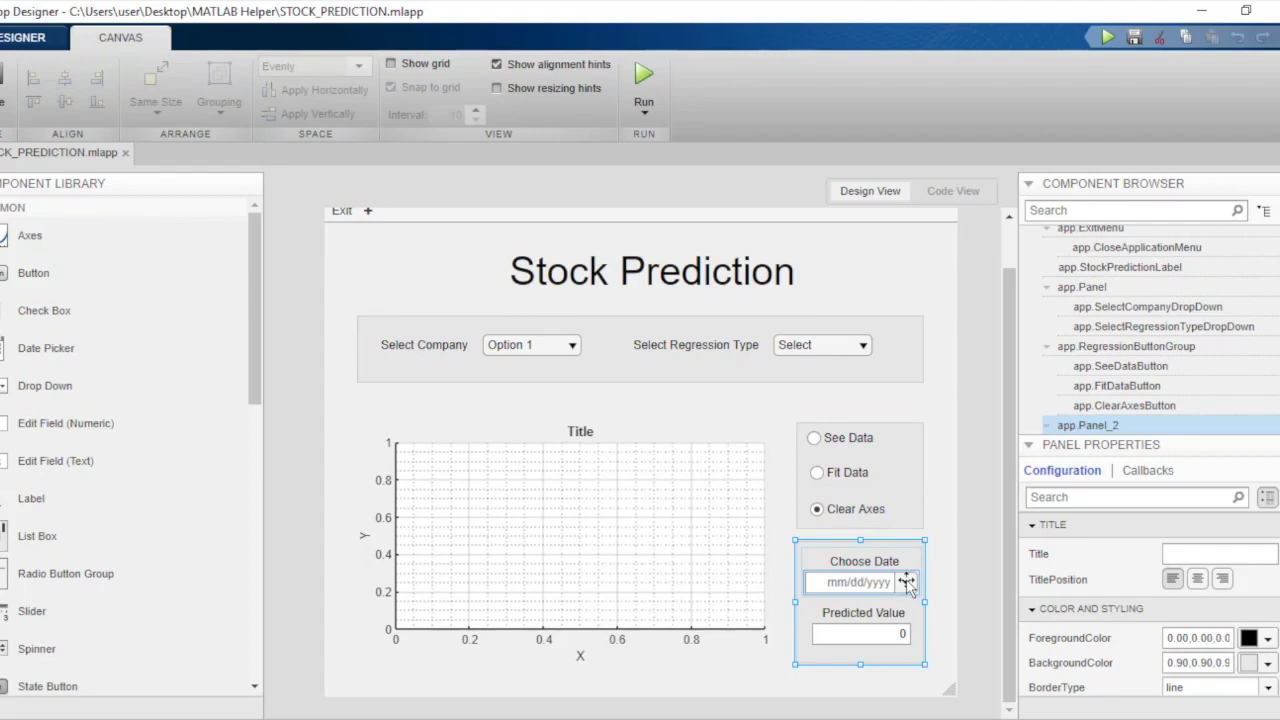
left_click(882, 634)
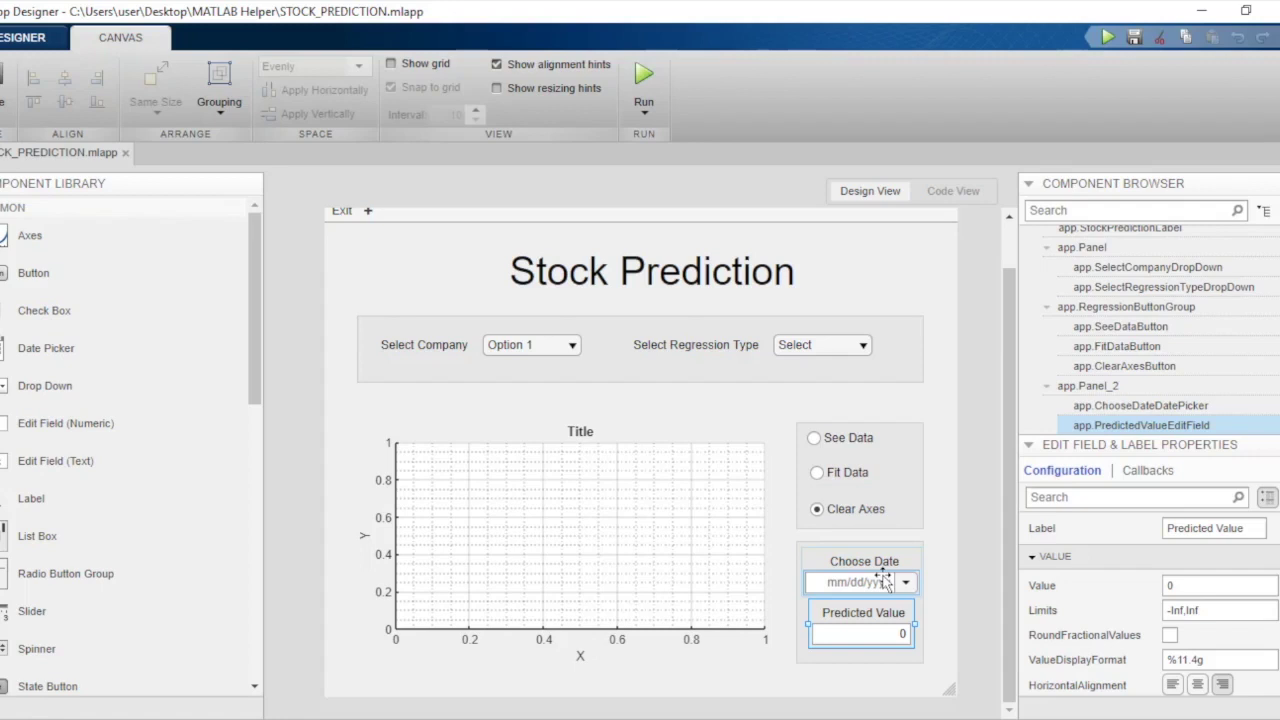
left_click(583, 484)
- Expand the Exit menu to reveal its Close Application item and review the menu properties
scroll(540, 450, "up", 1)
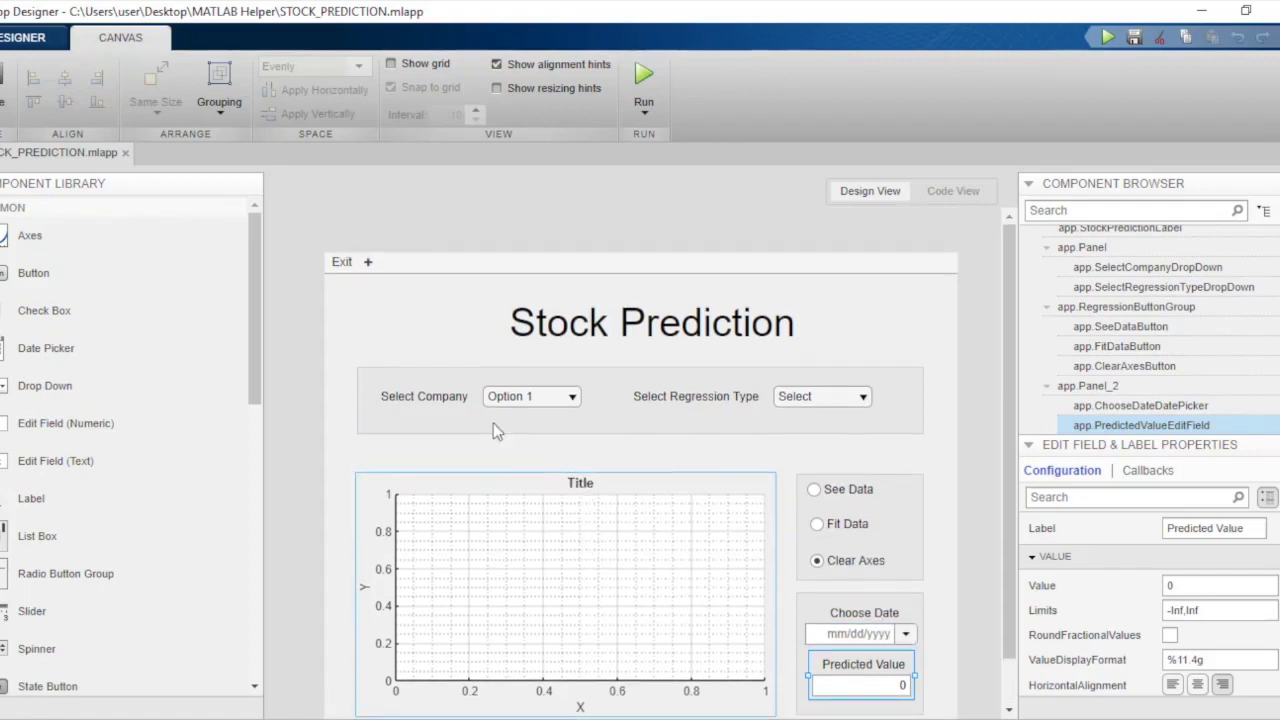
left_click(341, 262)
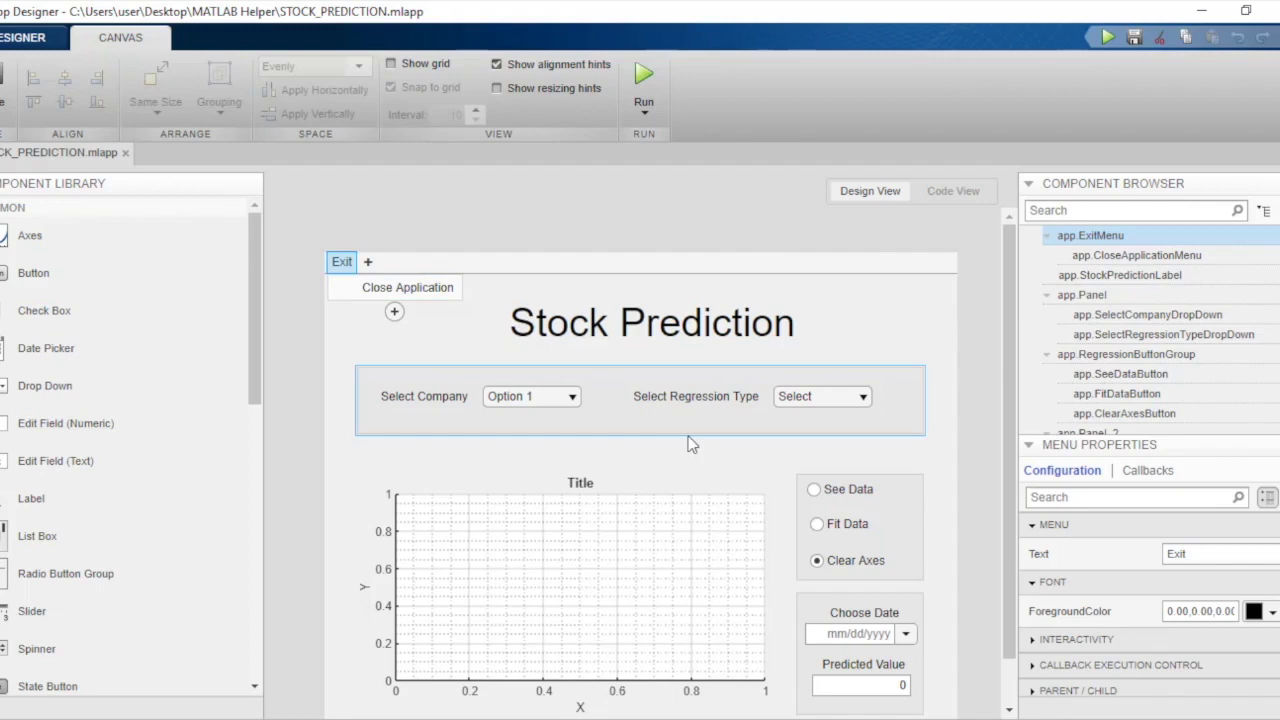
scroll(659, 466, "down", 1)
scroll(659, 466, "down", 1)
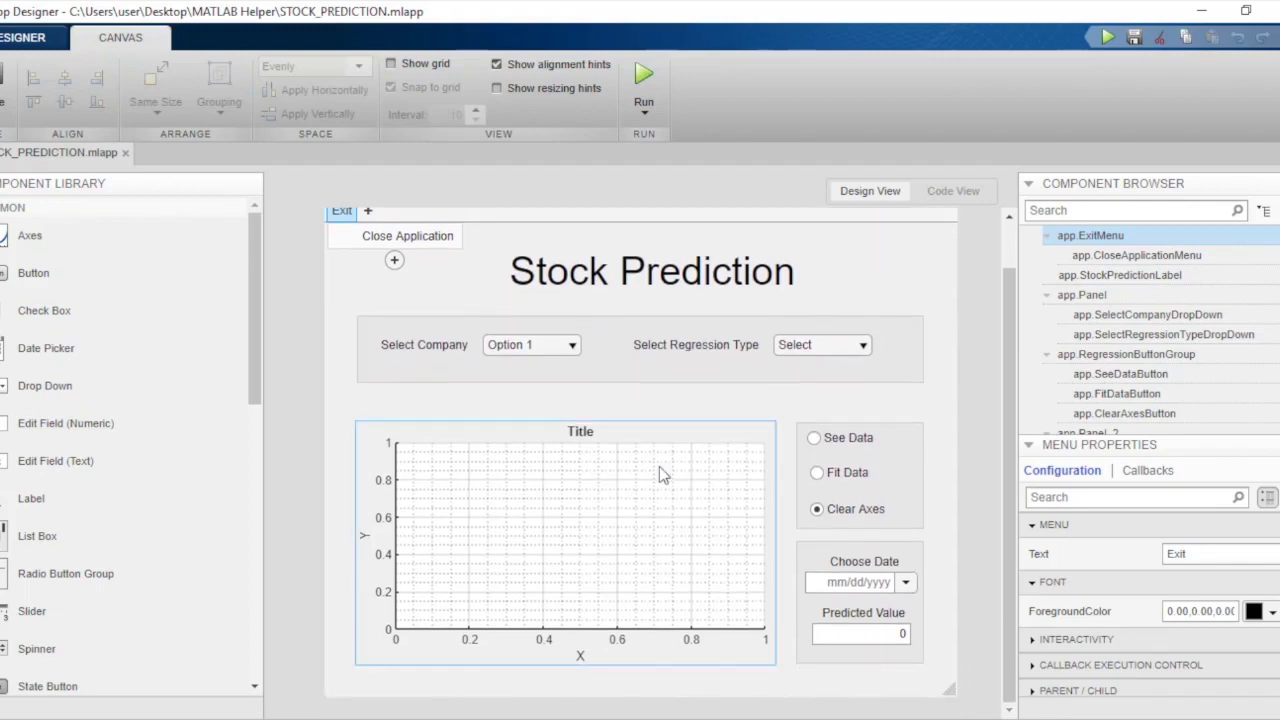
scroll(659, 466, "up", 1)
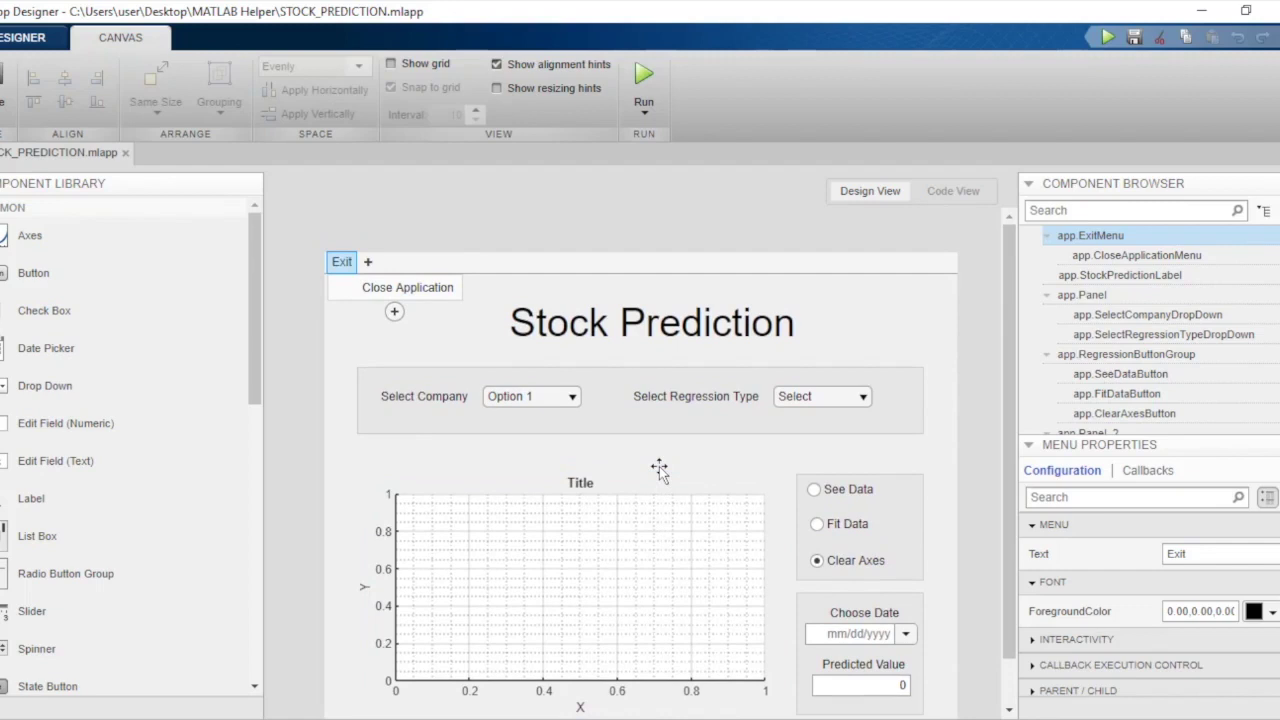